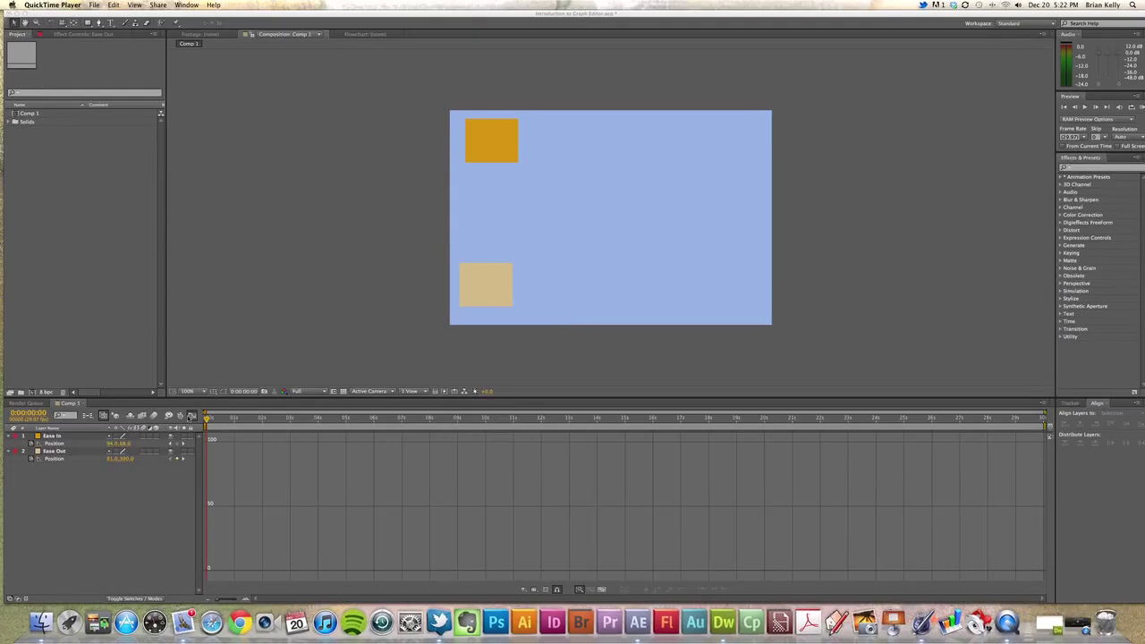
Refresh the Graph Editor and display the Ease In layer's Position speed graph at 0:00:02:00.
left_click(190, 417)
left_click(193, 416)
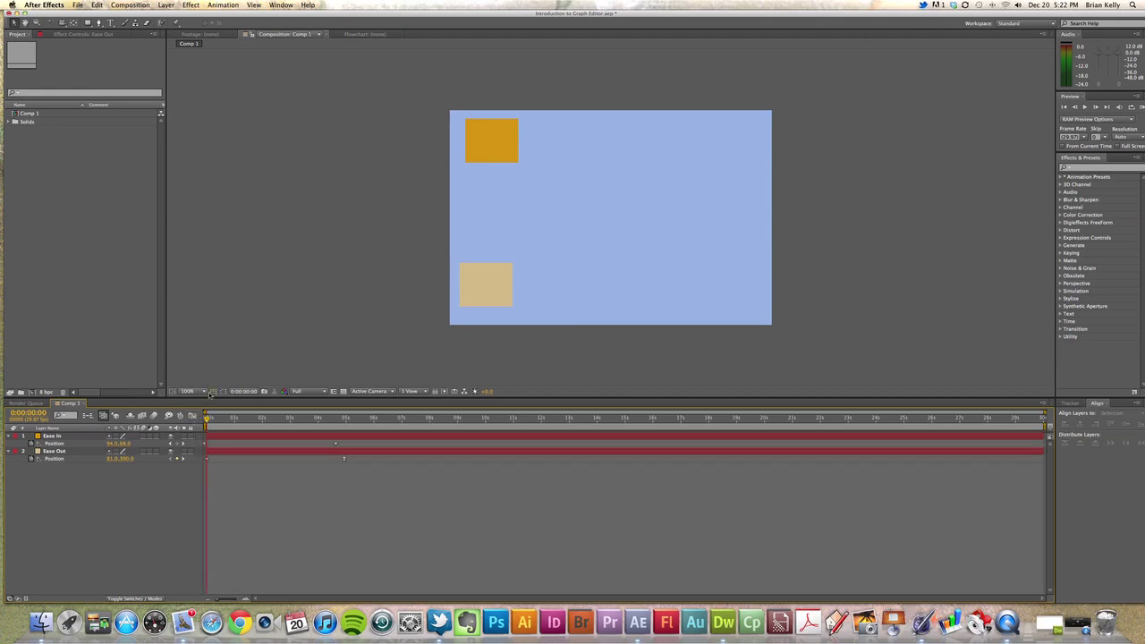
left_click(192, 416)
left_click(263, 416)
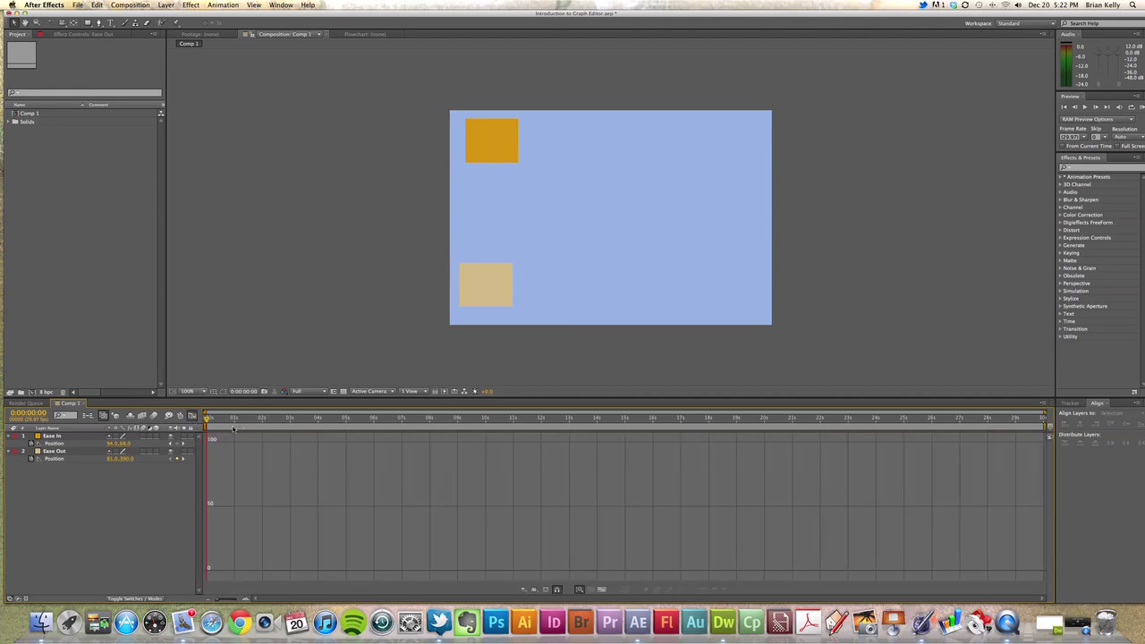
left_click(75, 442)
left_click_drag(263, 420, 207, 420)
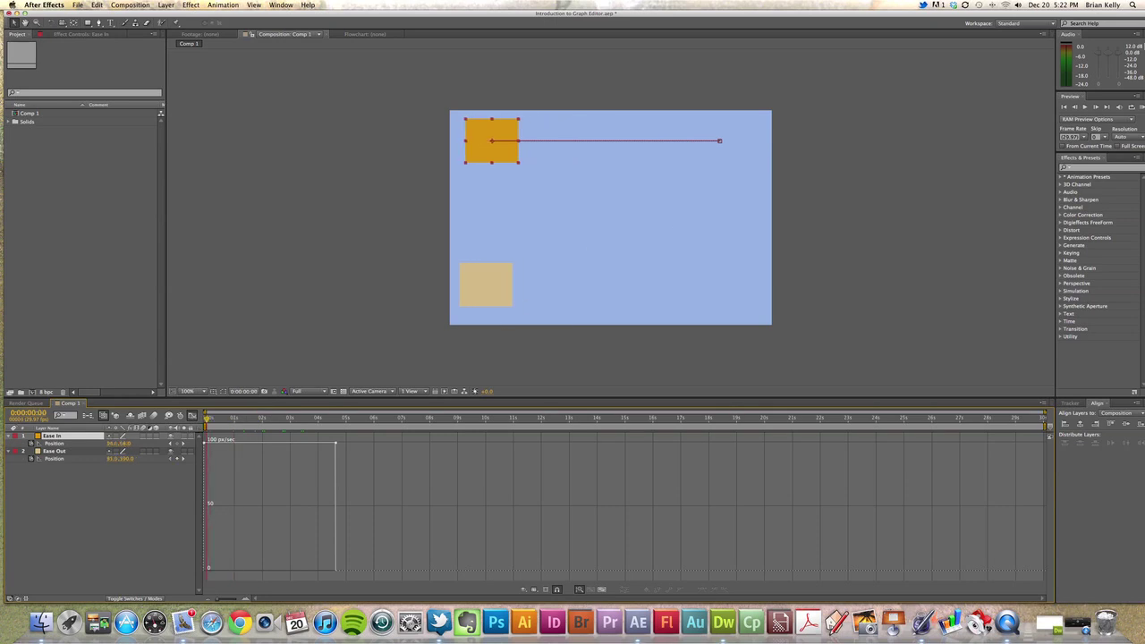
left_click(1138, 109)
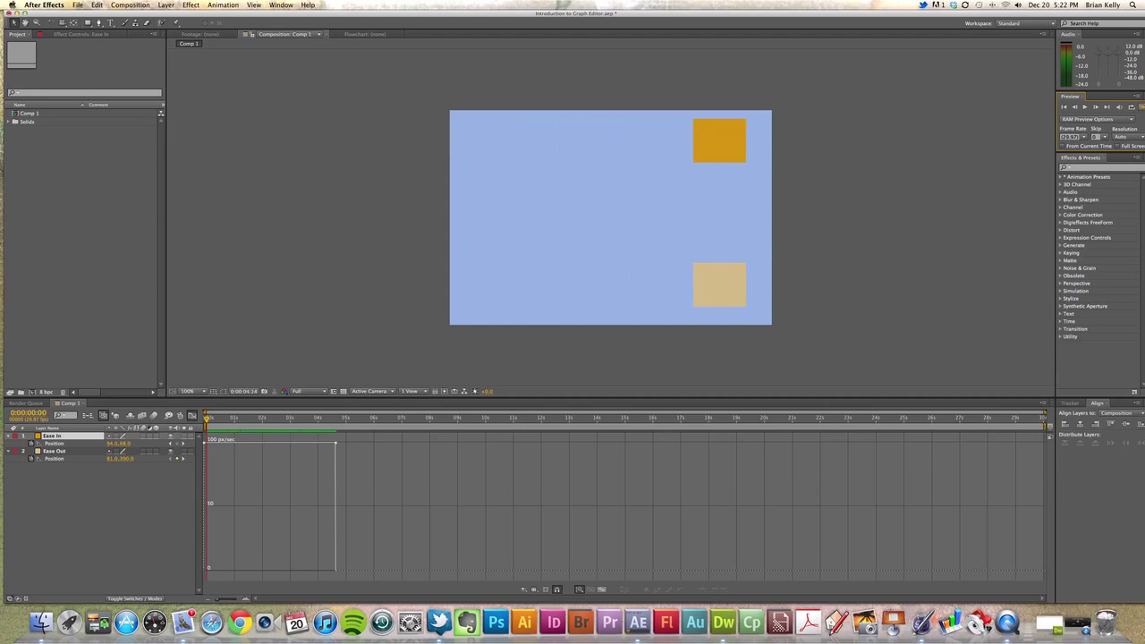
key("space")
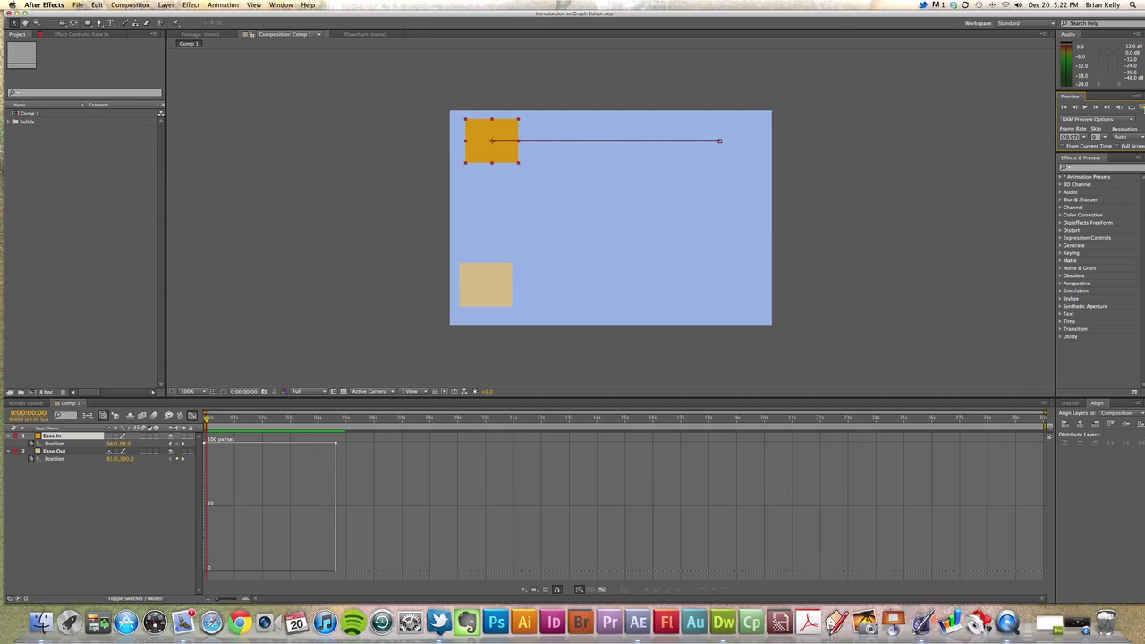
Replay and stop the preview, then scrub the orange square partway along its path.
left_click(1141, 107)
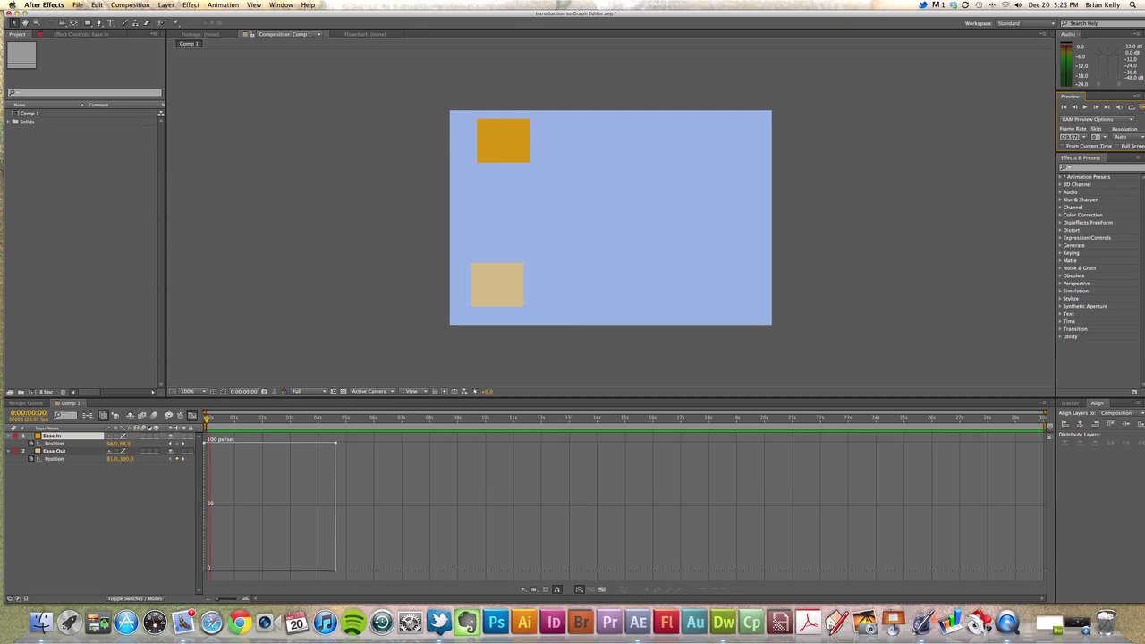
left_click(1142, 108)
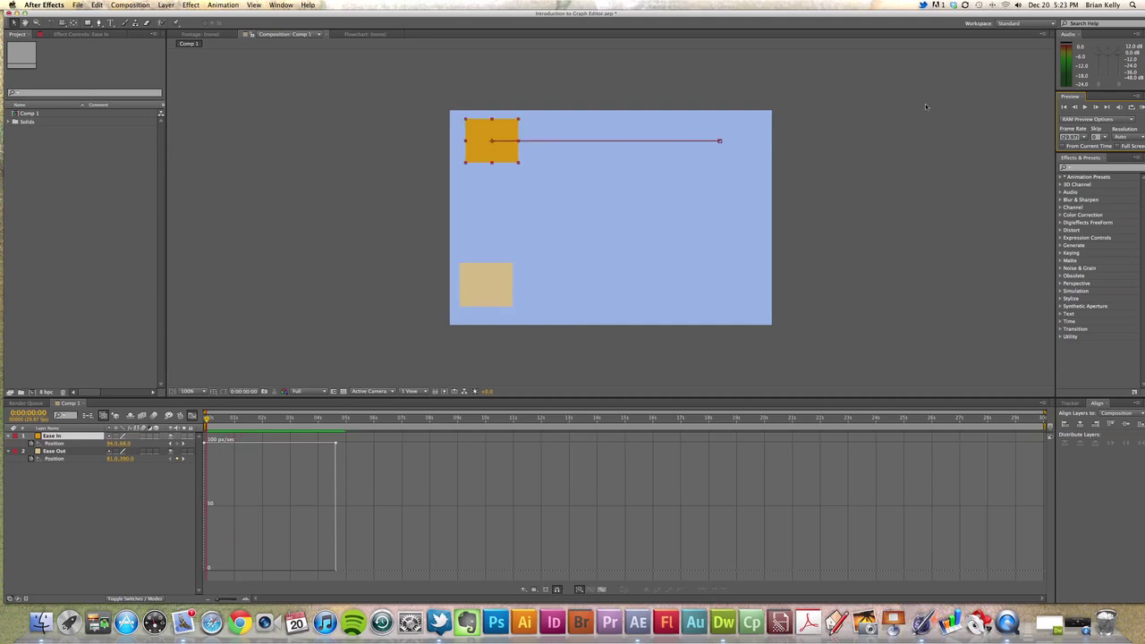
left_click_drag(217, 425, 247, 426)
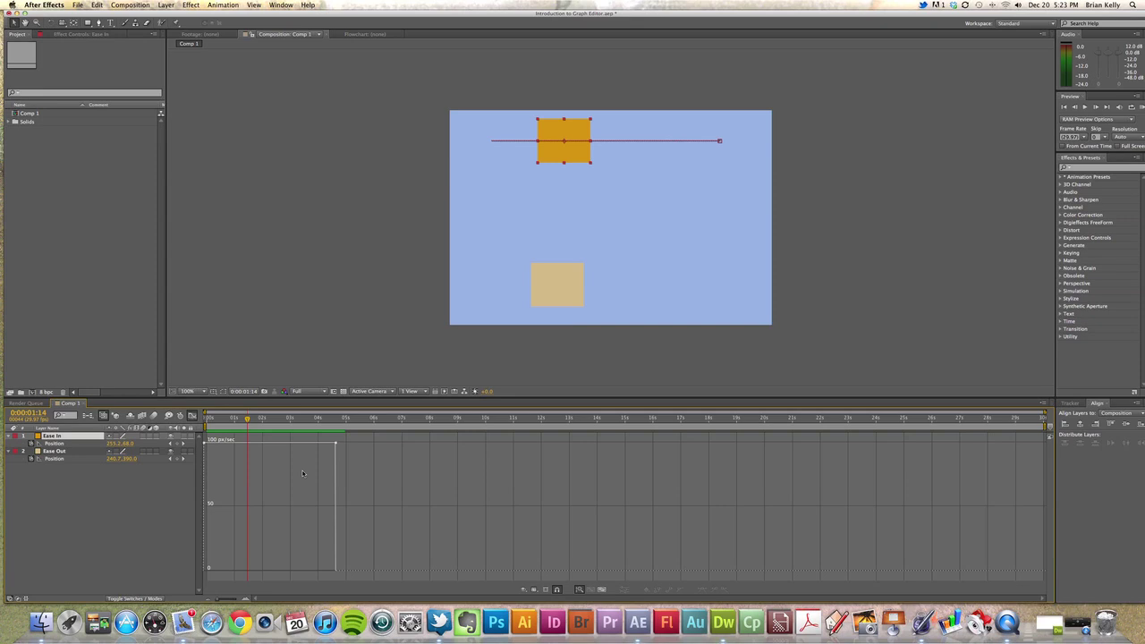
Apply Easy Ease In to the Ease In square's final Position keyframe.
left_click(335, 444)
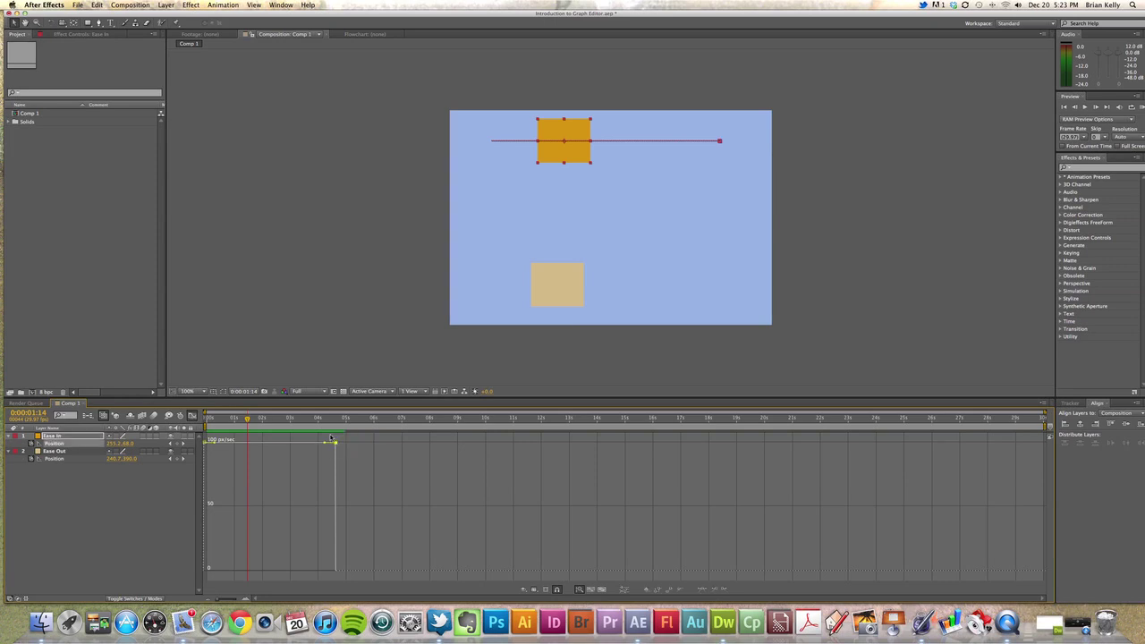
right_click(336, 445)
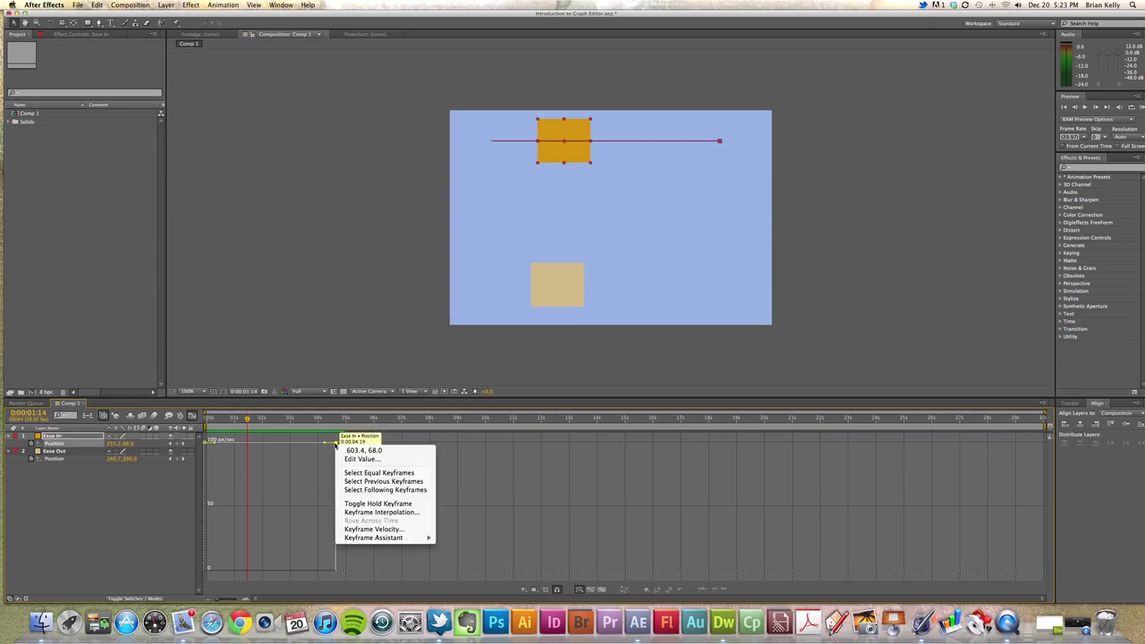
mouse_move(407, 542)
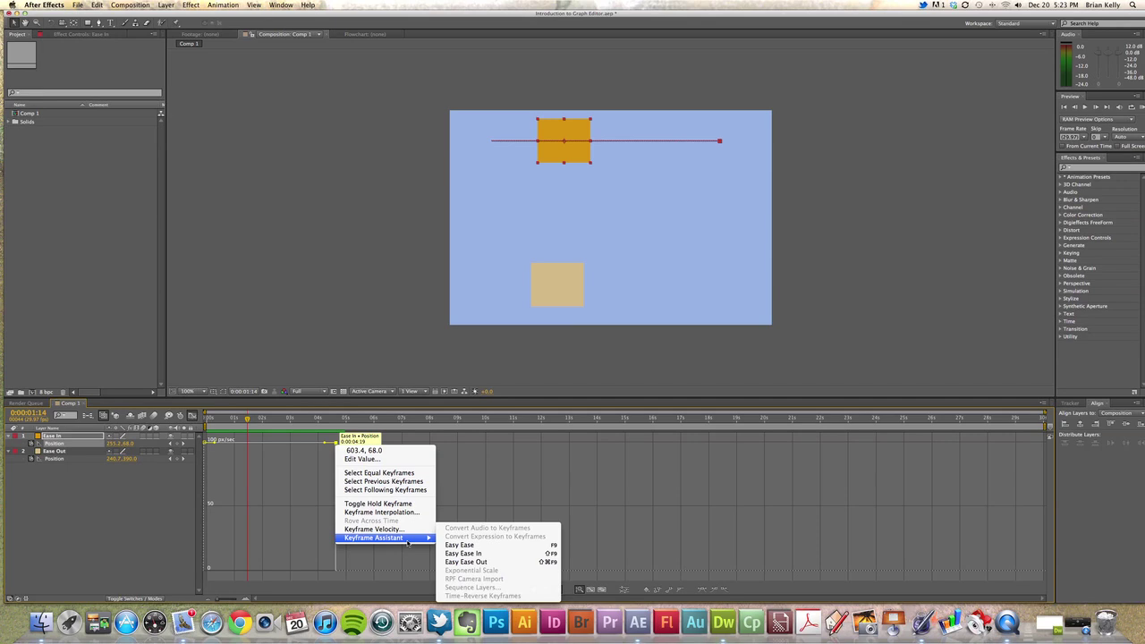
left_click(494, 555)
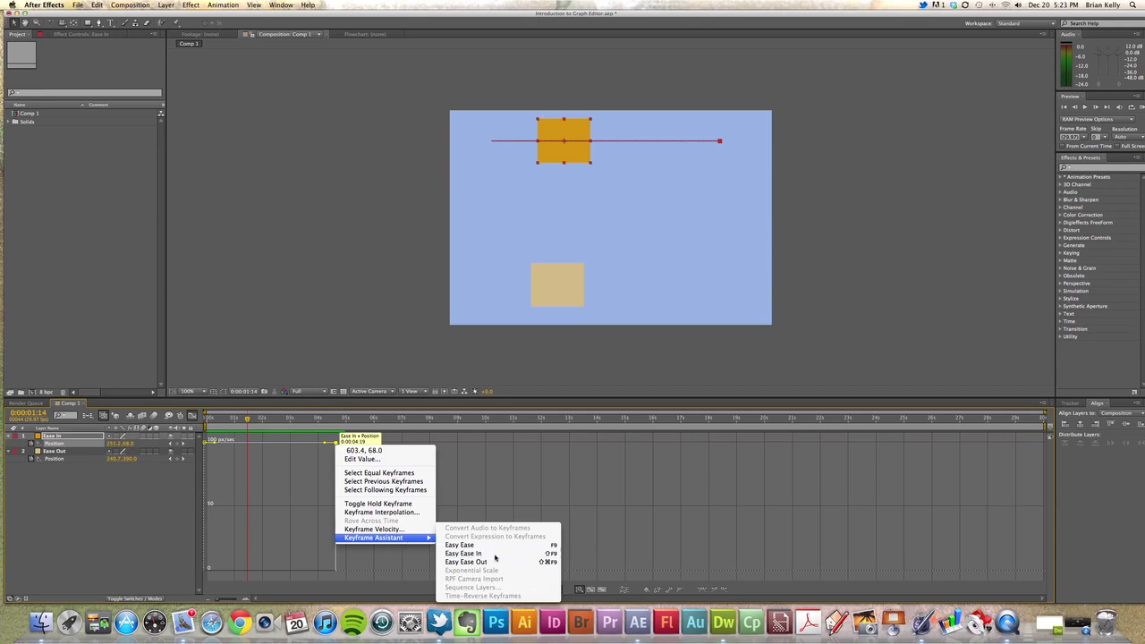
Apply Easy Ease Out to the Ease Out square's first Position keyframe.
left_click(54, 451)
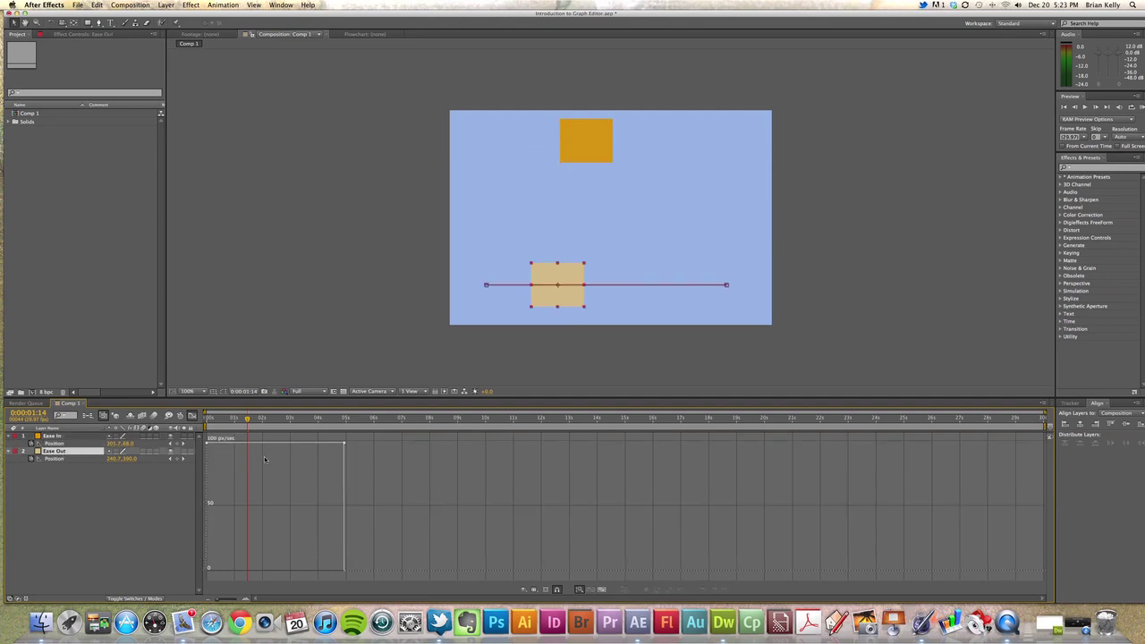
left_click(208, 443)
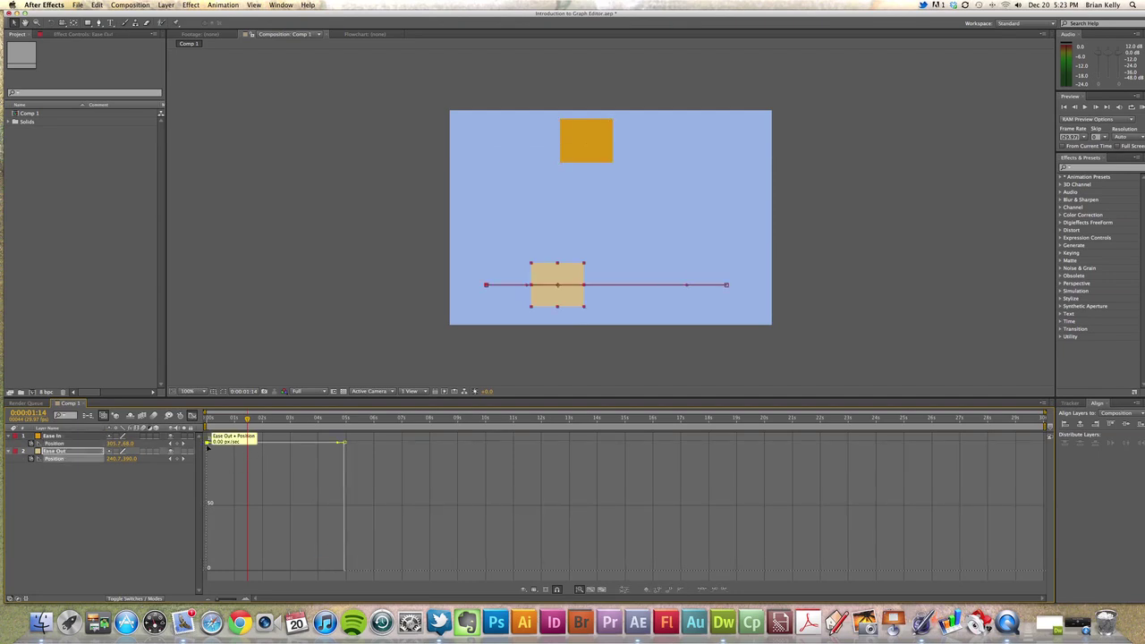
right_click(208, 445)
mouse_move(269, 539)
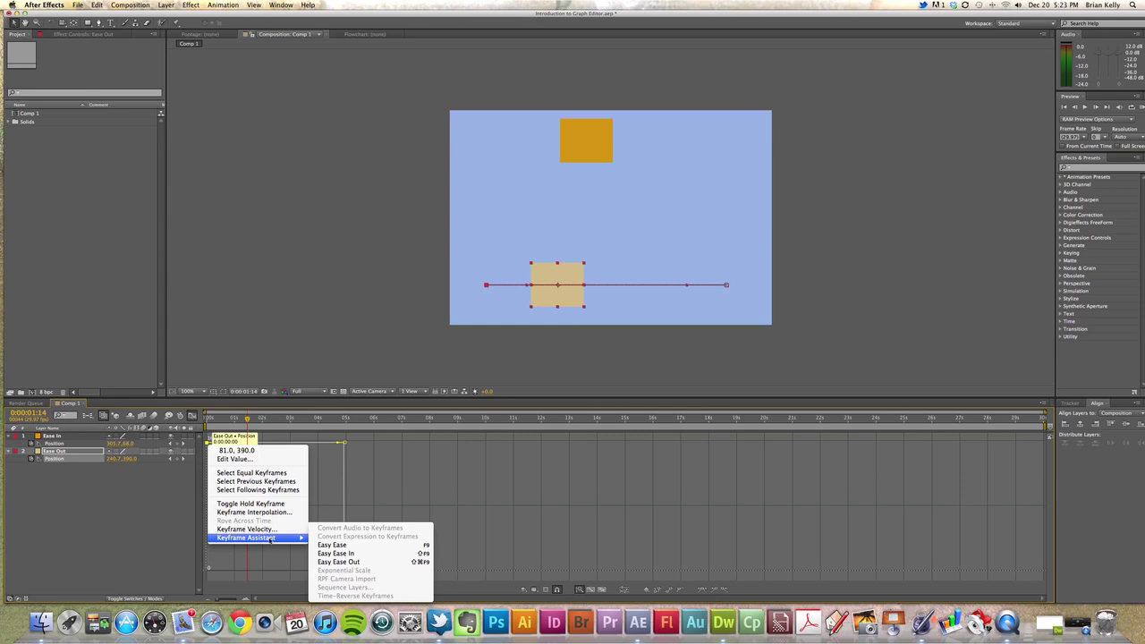
left_click(356, 562)
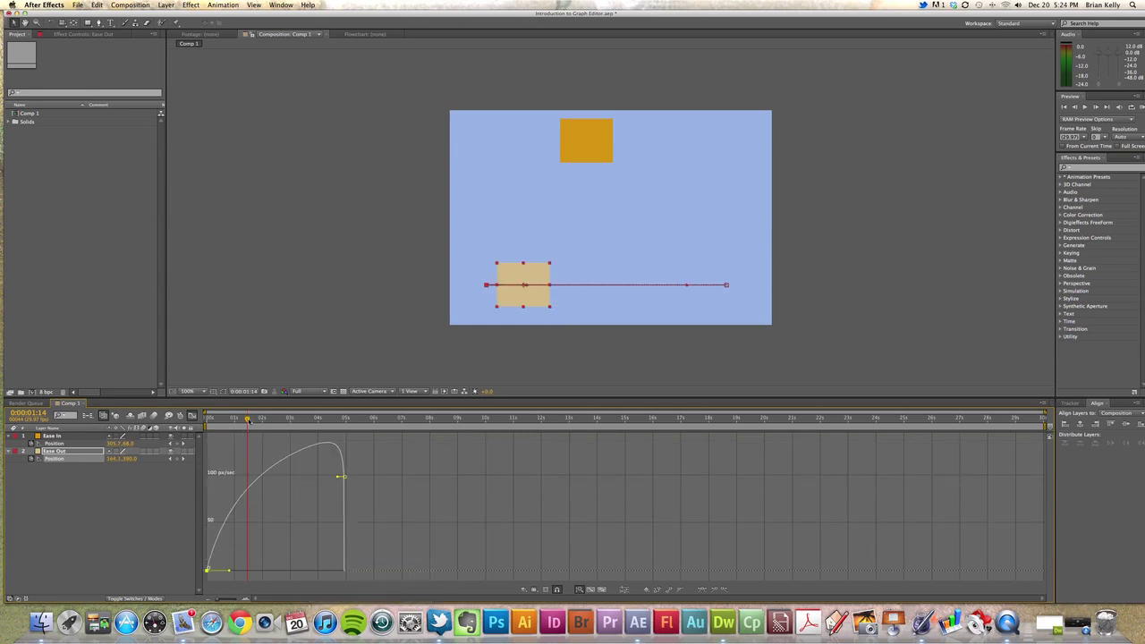
left_click(71, 437)
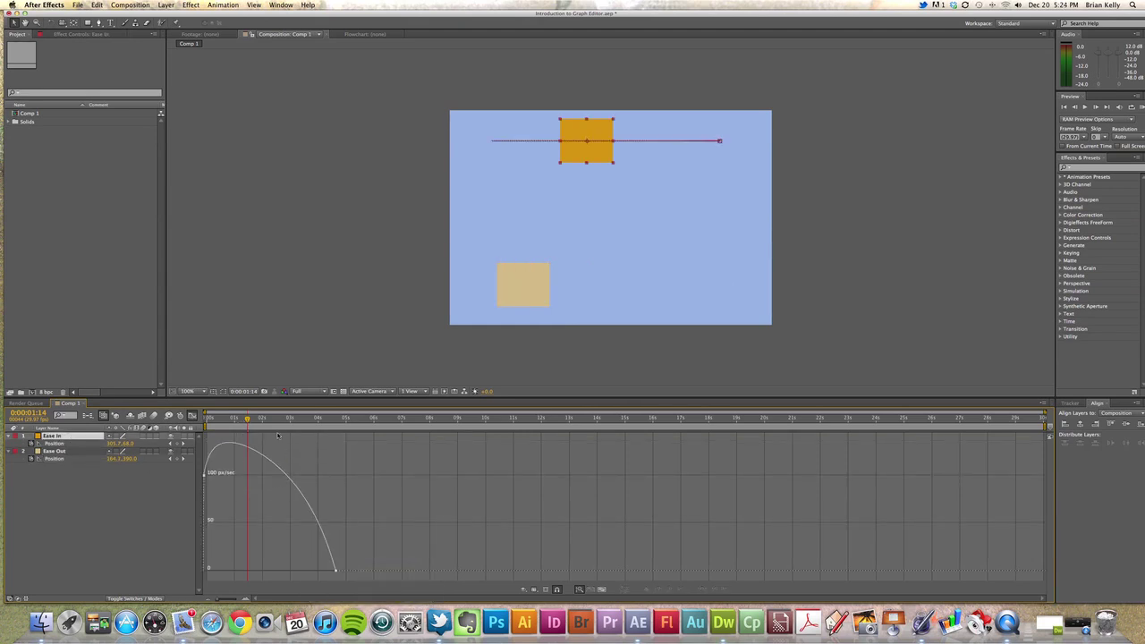
left_click_drag(253, 426, 281, 433)
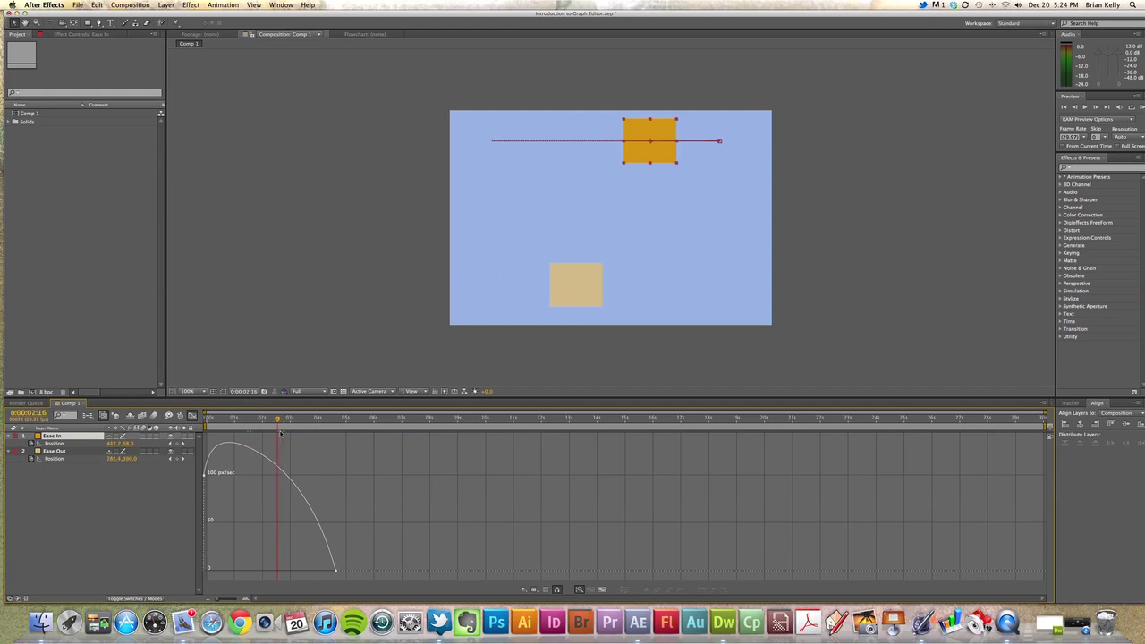
left_click_drag(285, 426, 307, 454)
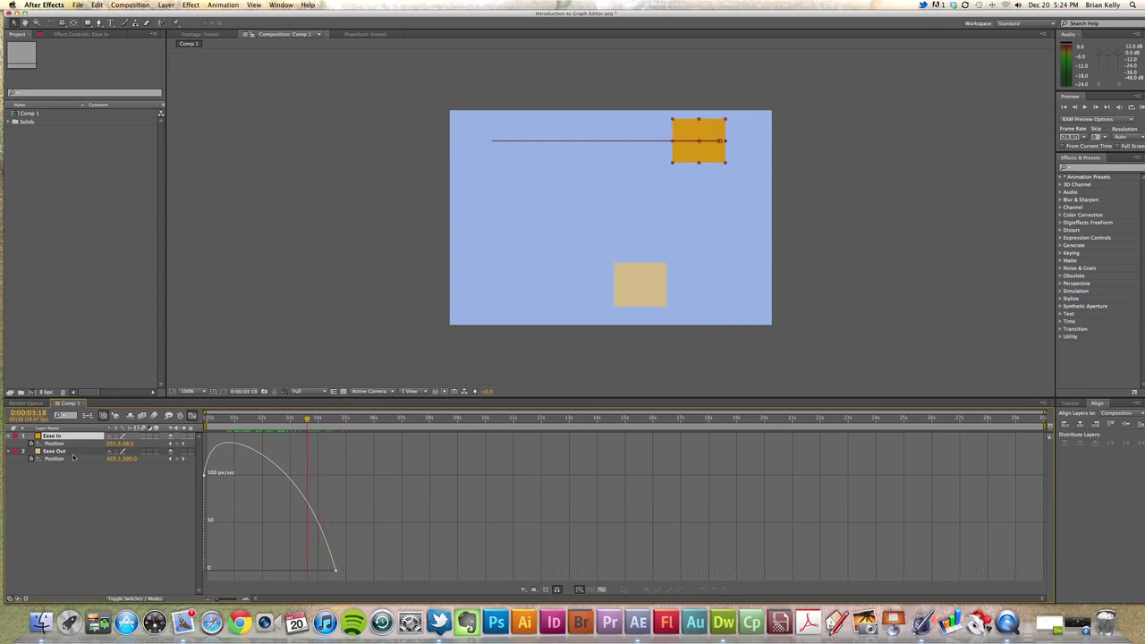
left_click(77, 458)
left_click(268, 428)
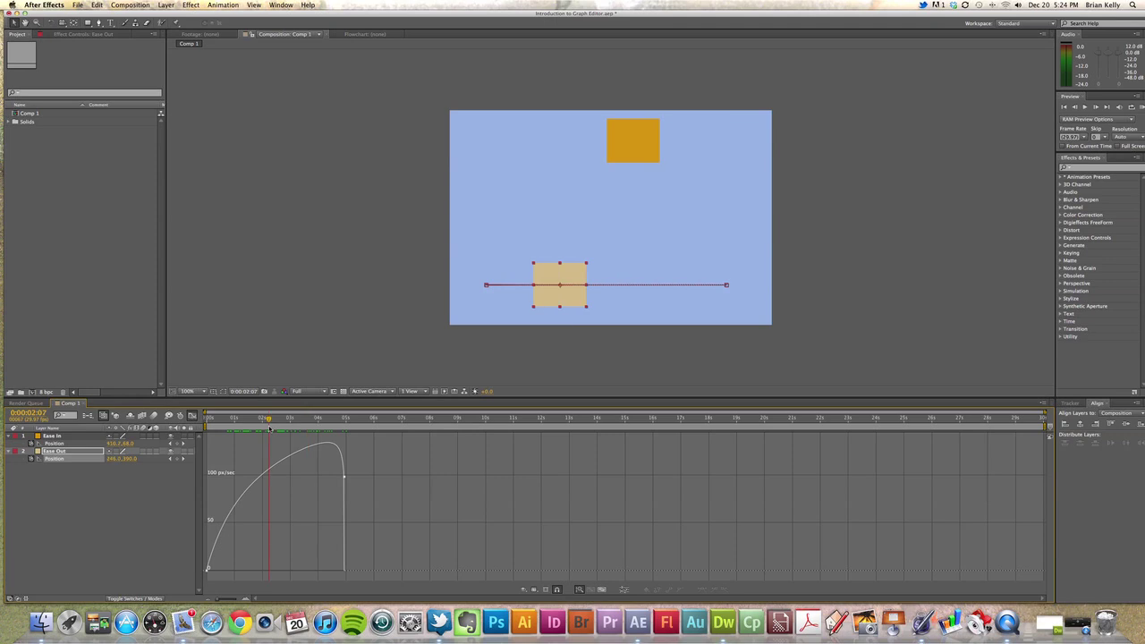
left_click_drag(265, 424, 320, 423)
left_click(1141, 107)
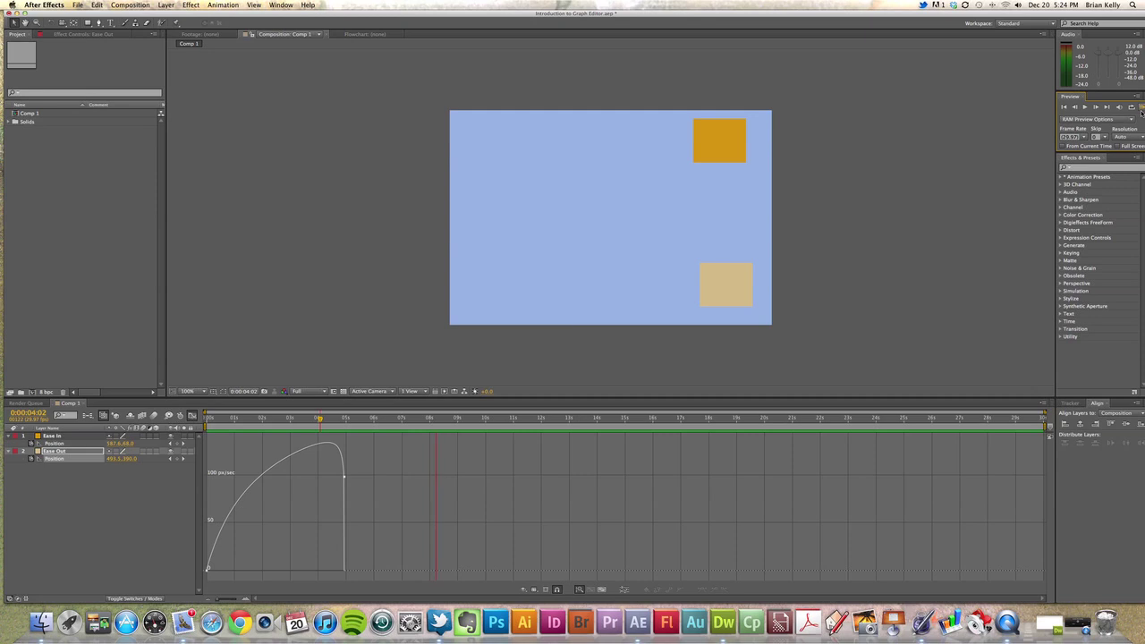
left_click(1142, 108)
left_click(1142, 108)
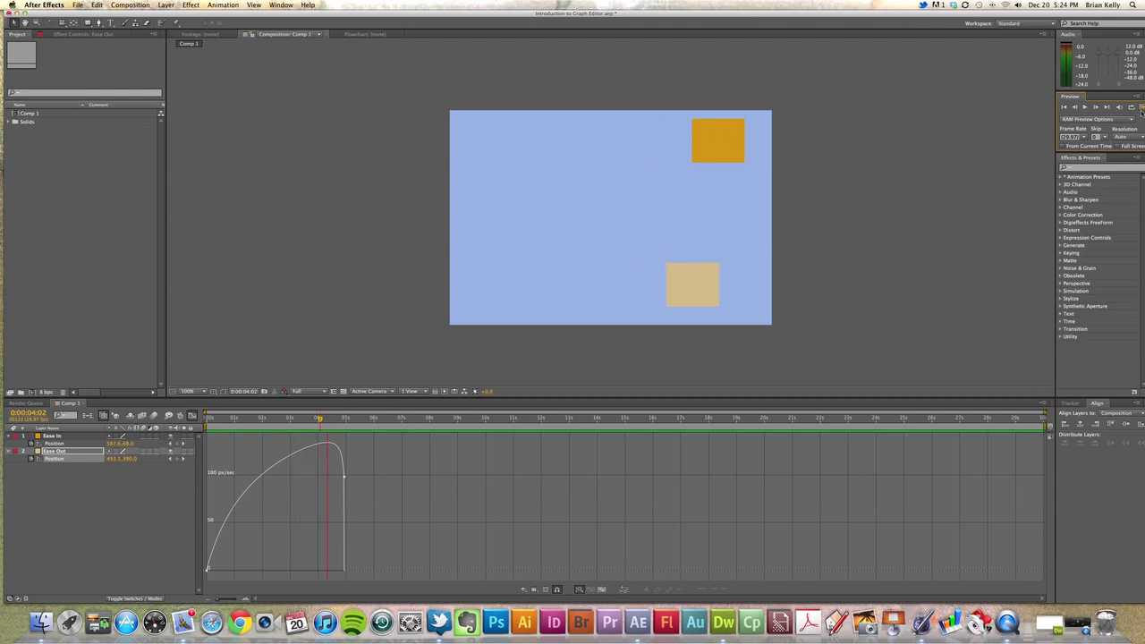
left_click(270, 429)
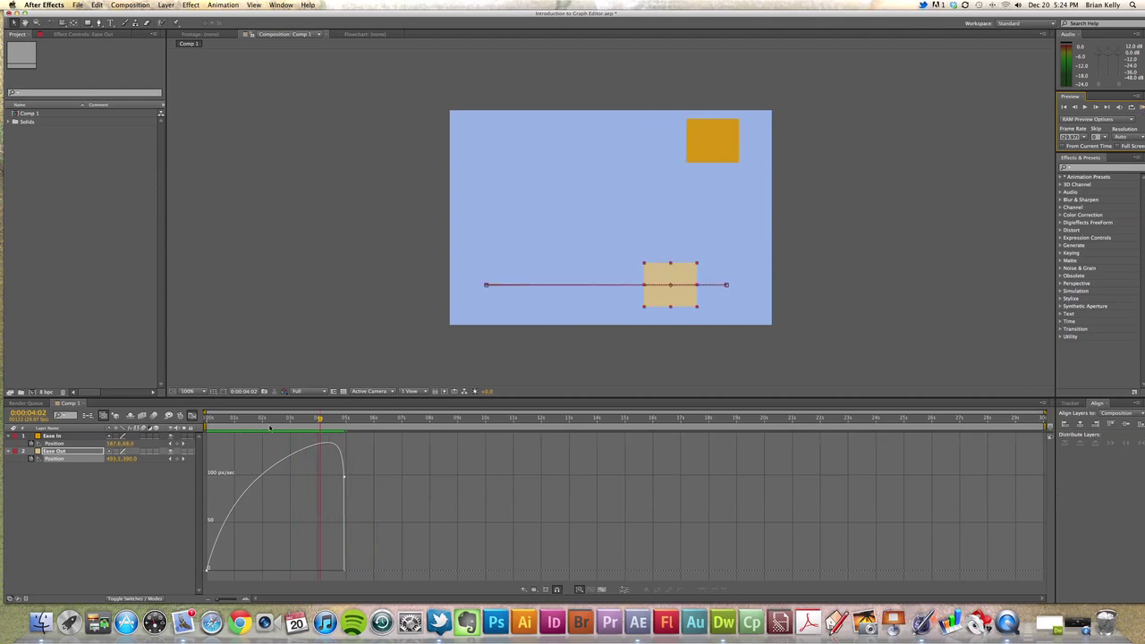
left_click(66, 441)
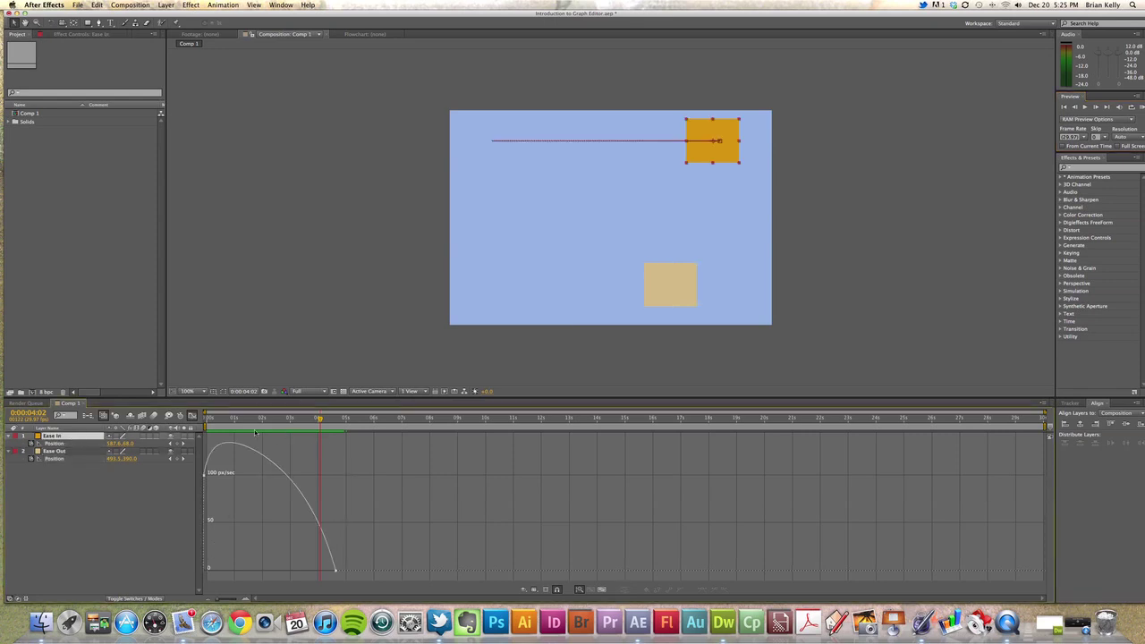
mouse_move(261, 428)
left_mouse_down()
mouse_move(313, 420)
mouse_move(228, 430)
mouse_move(266, 428)
mouse_move(242, 429)
left_mouse_up()
key("super+Down")
Raise the Ease In square's first Position keyframe speed to about 139 px/sec.
left_click(65, 437)
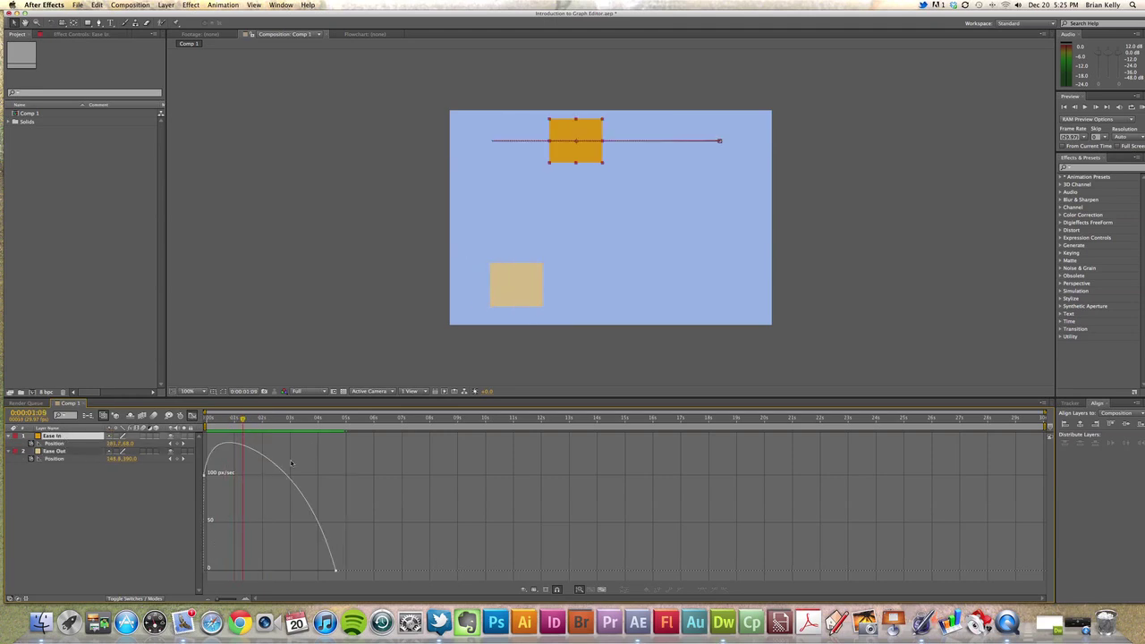
left_click(207, 476)
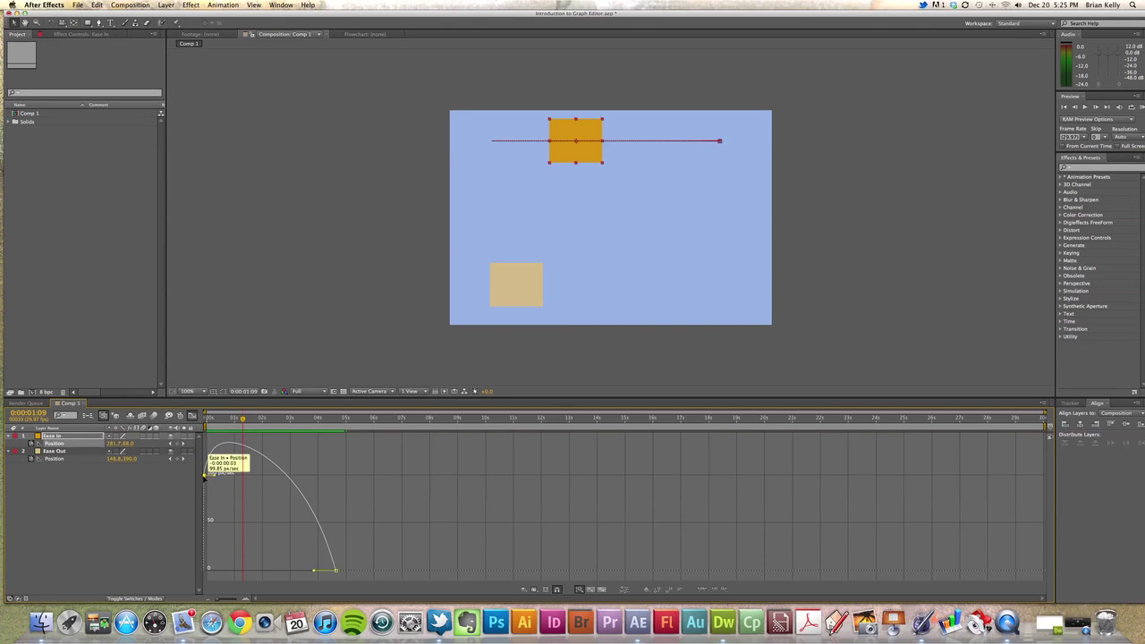
left_click_drag(205, 475, 254, 428)
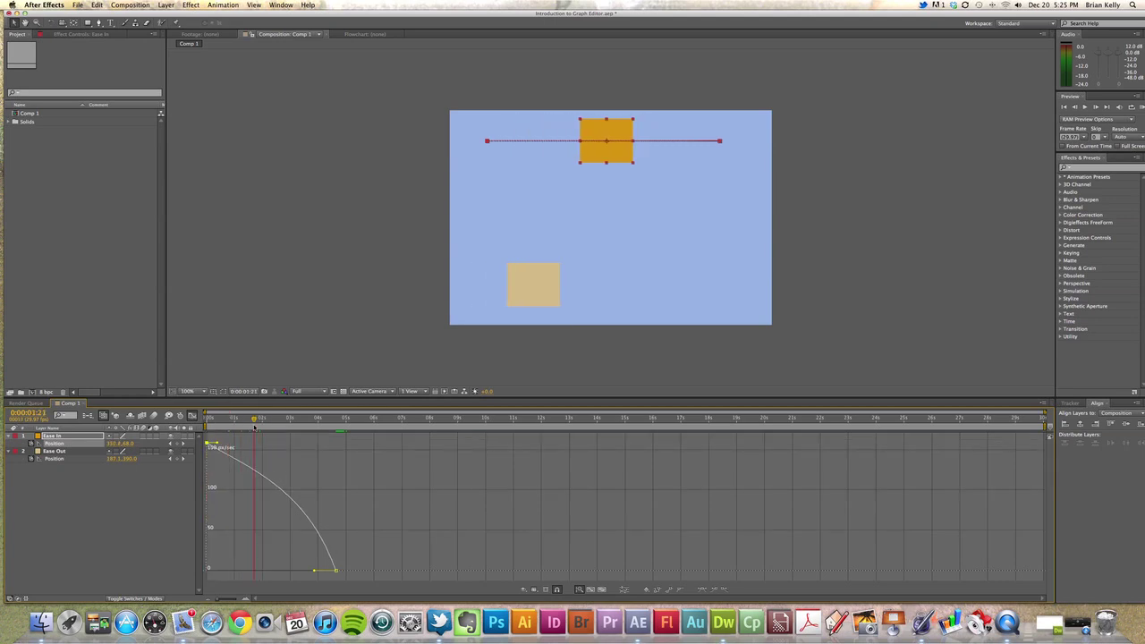
Cut the Ease Out square's final keyframe influence to about 45%, then scrub to check the motion.
left_click(75, 452)
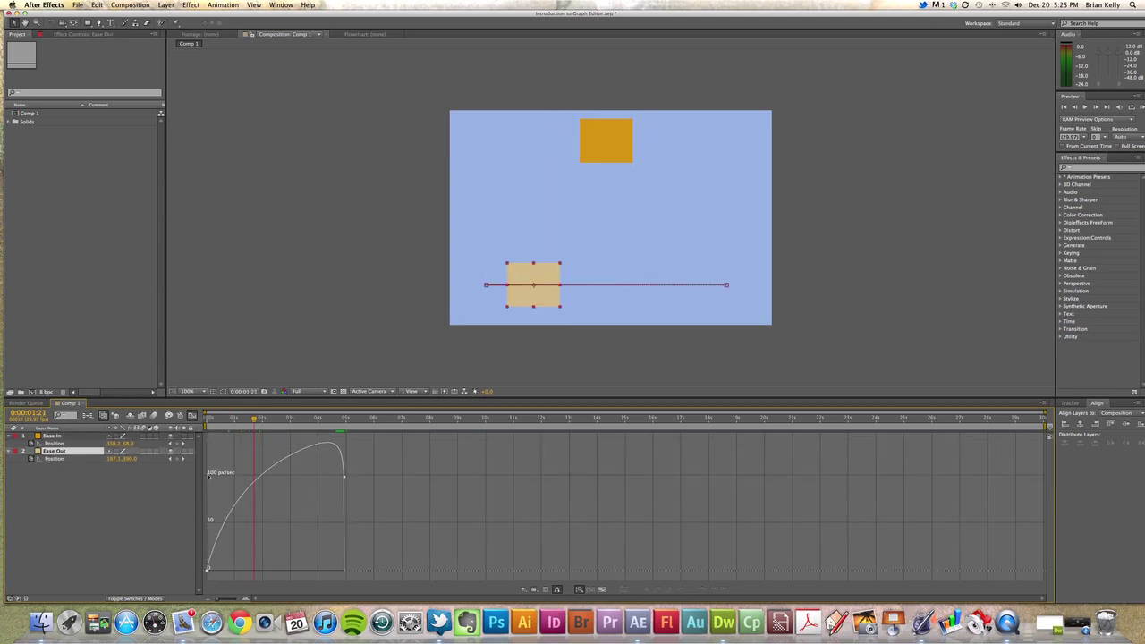
left_click(343, 476)
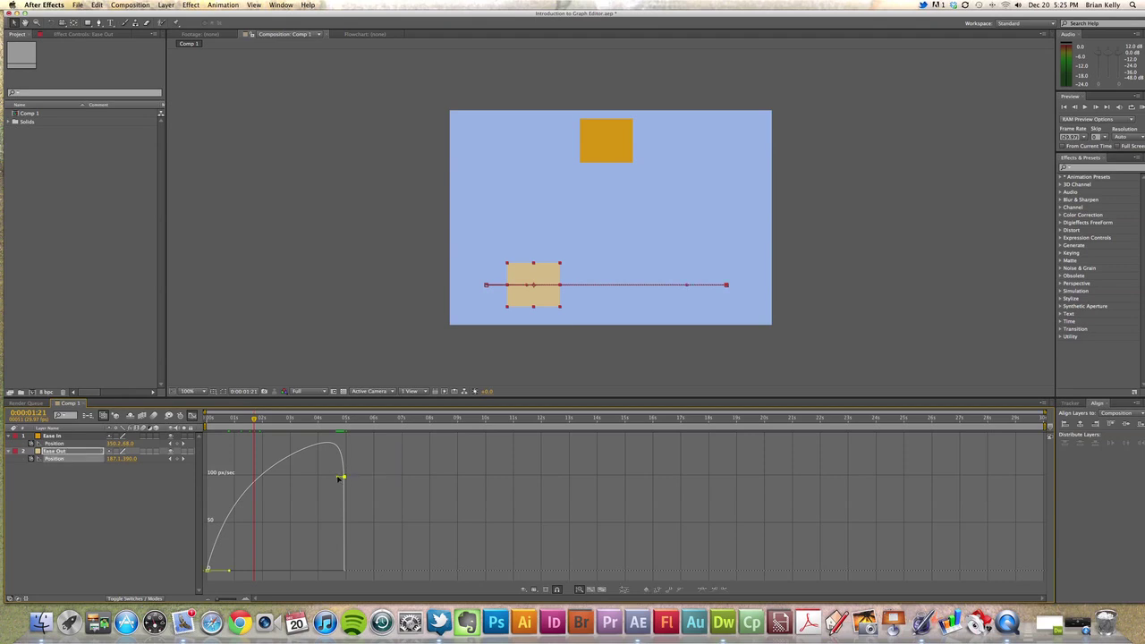
mouse_move(339, 479)
left_mouse_down()
mouse_move(313, 482)
mouse_move(327, 476)
left_mouse_up()
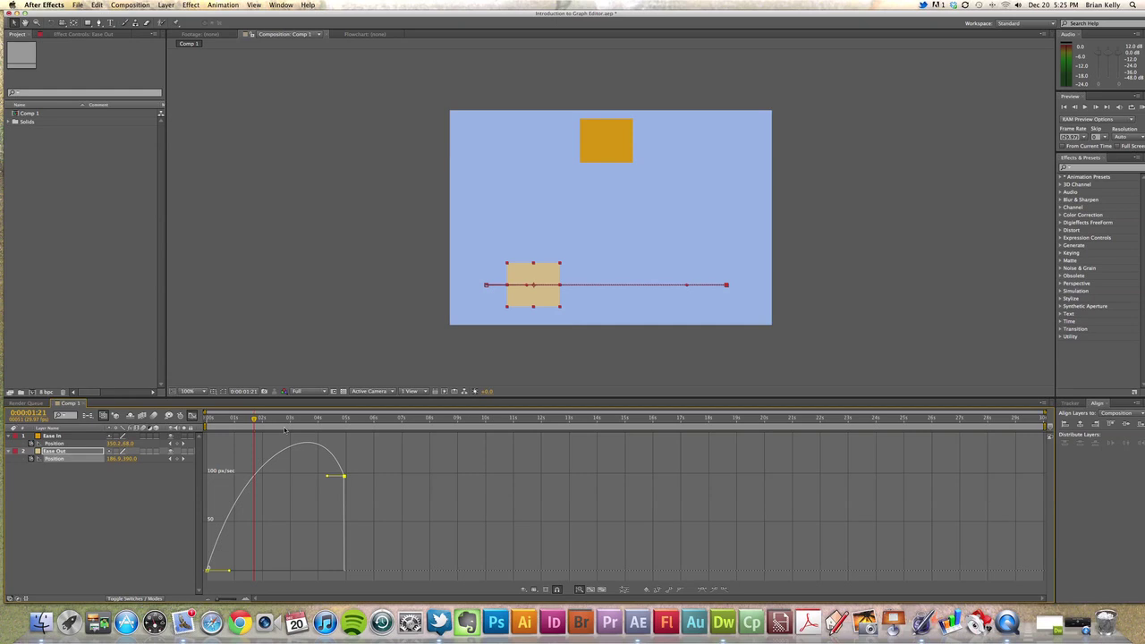
mouse_move(285, 430)
left_mouse_down()
mouse_move(325, 430)
mouse_move(273, 431)
left_mouse_up()
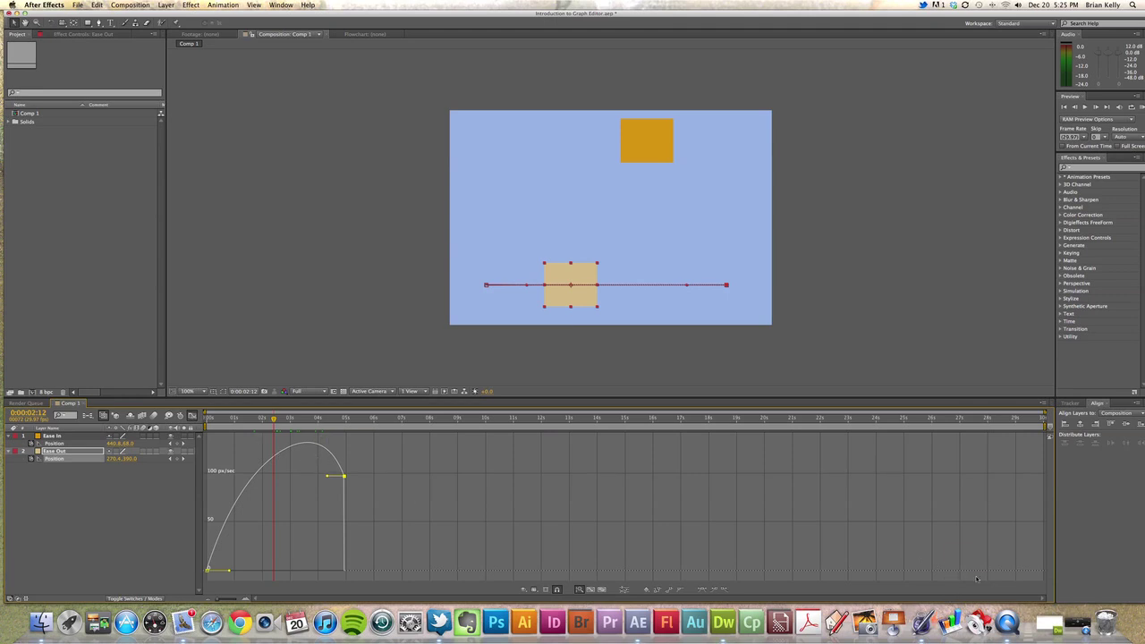
left_click(1078, 623)
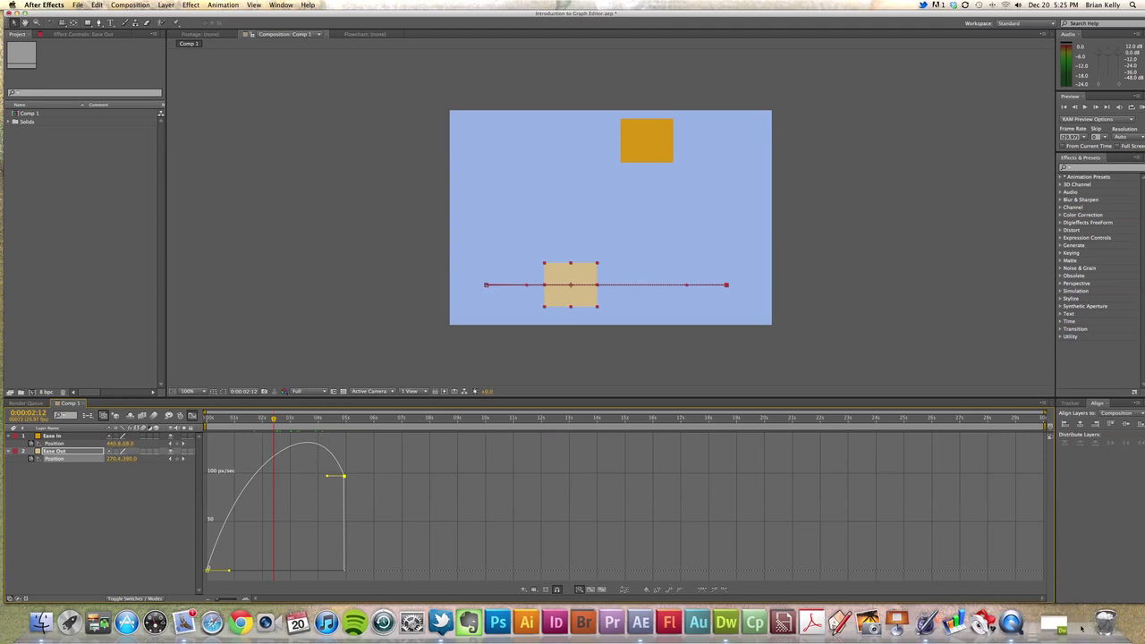